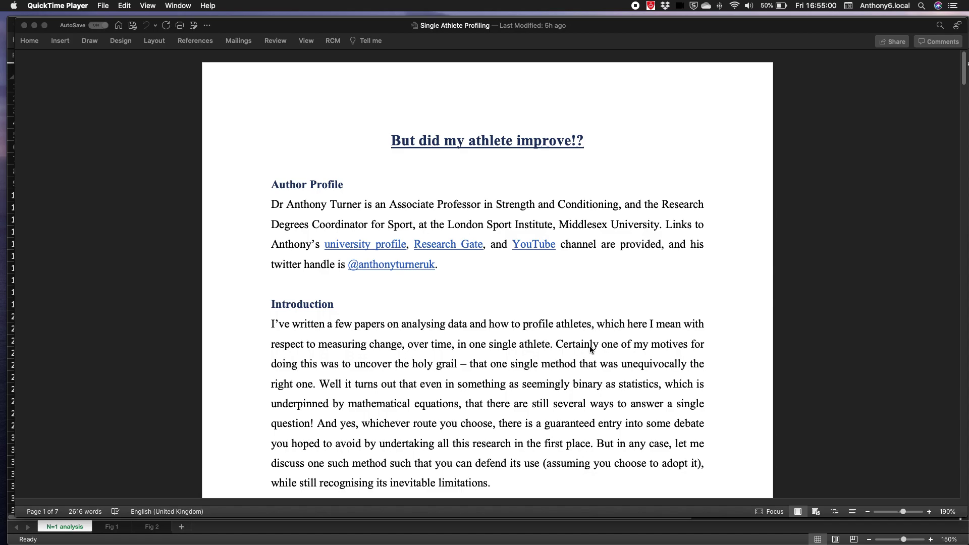
Scroll to the end of the Single Athlete Profiling article and show all open windows
scroll(556, 326, "down", 10)
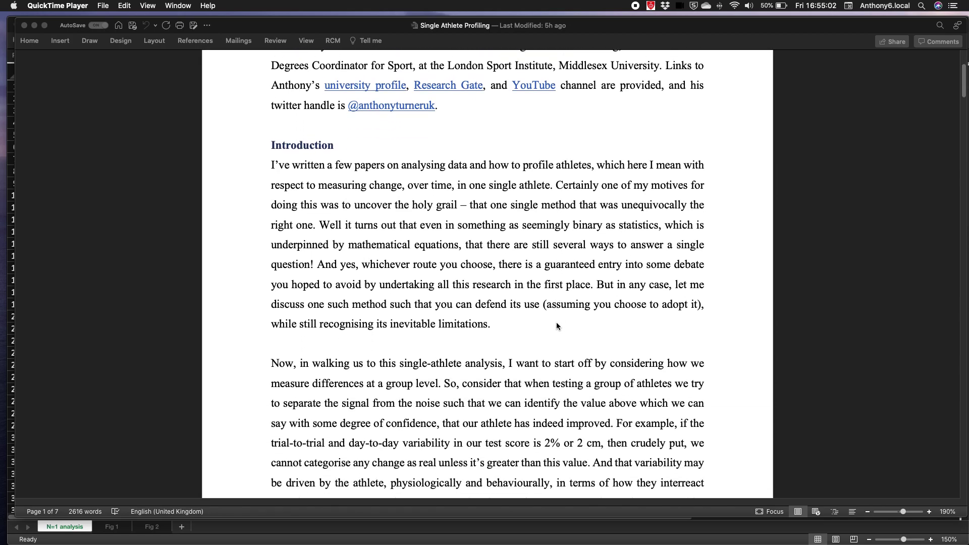
scroll(557, 326, "down", 15)
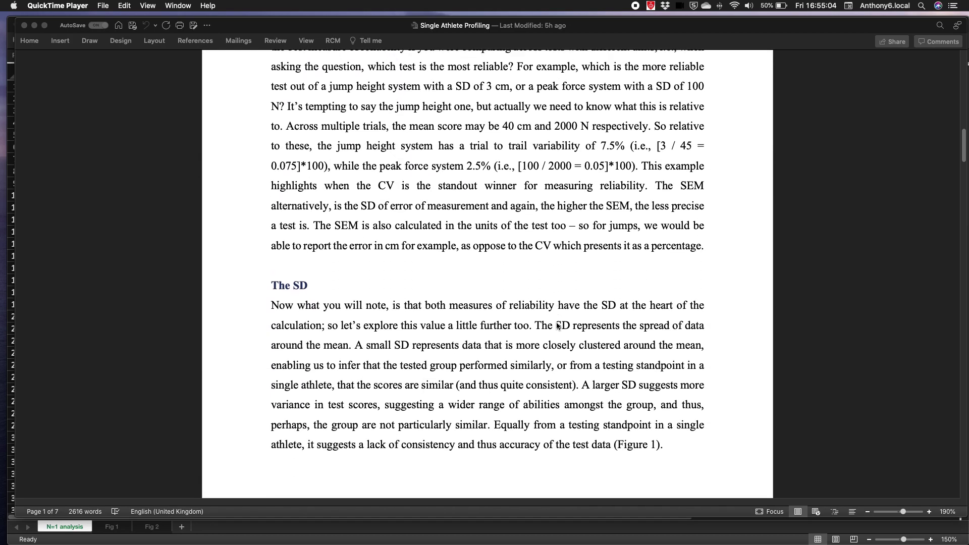
scroll(557, 325, "down", 20)
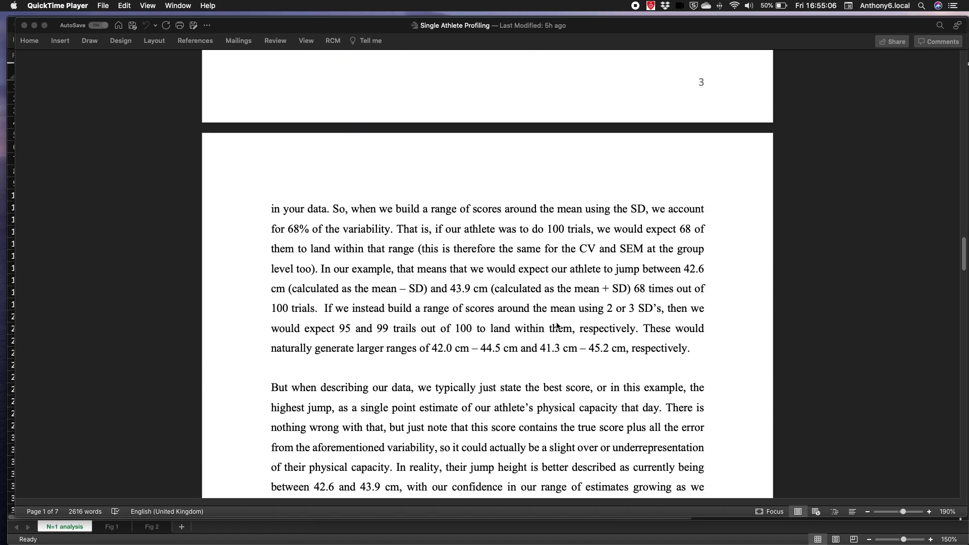
scroll(556, 326, "down", 20)
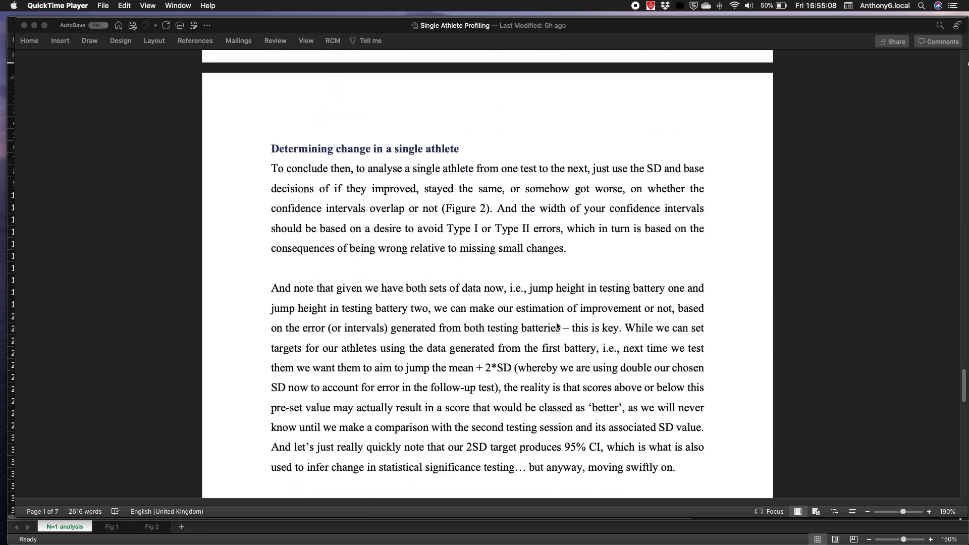
scroll(556, 322, "down", 5)
key("ctrl+Up")
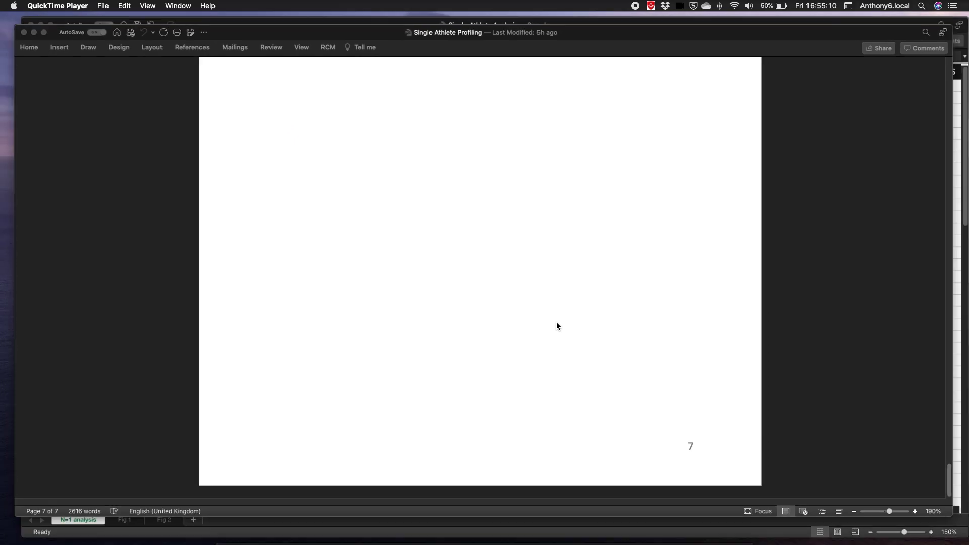
left_click(670, 204)
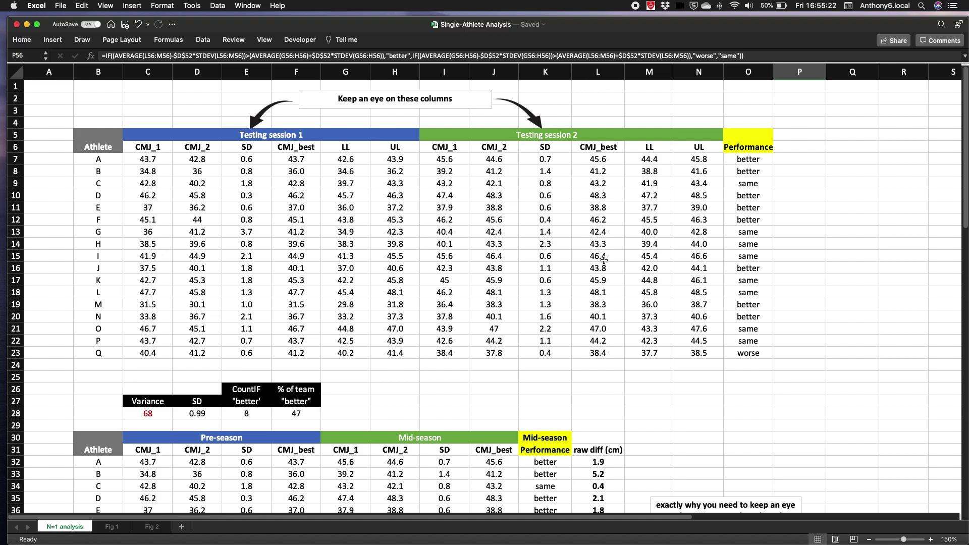
scroll(605, 261, "down", 6)
scroll(604, 260, "down", 13)
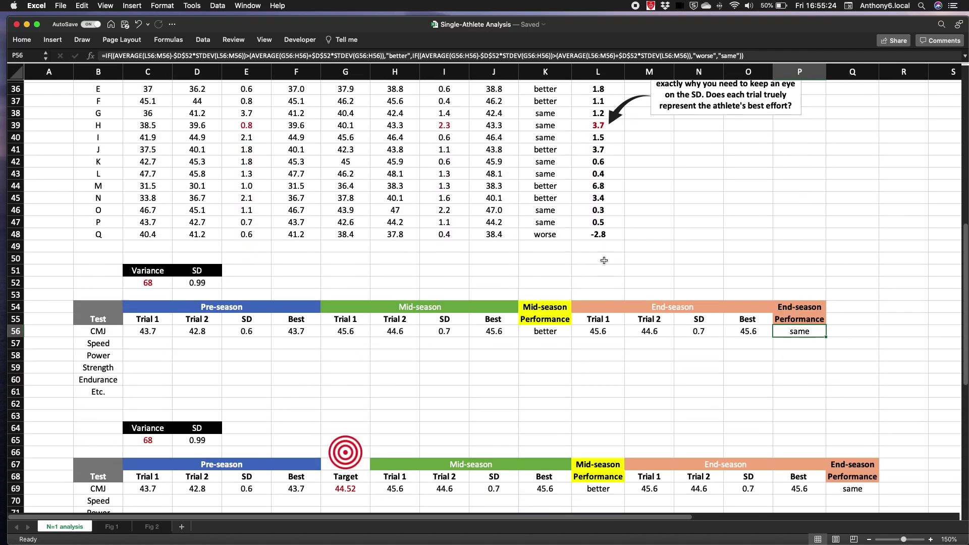
scroll(605, 260, "down", 3)
scroll(604, 260, "up", 13)
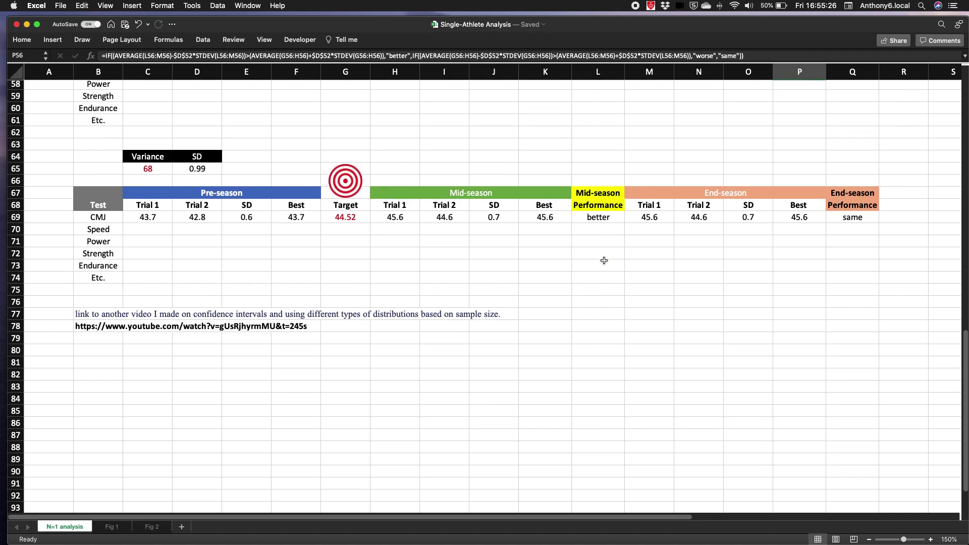
scroll(604, 261, "up", 9)
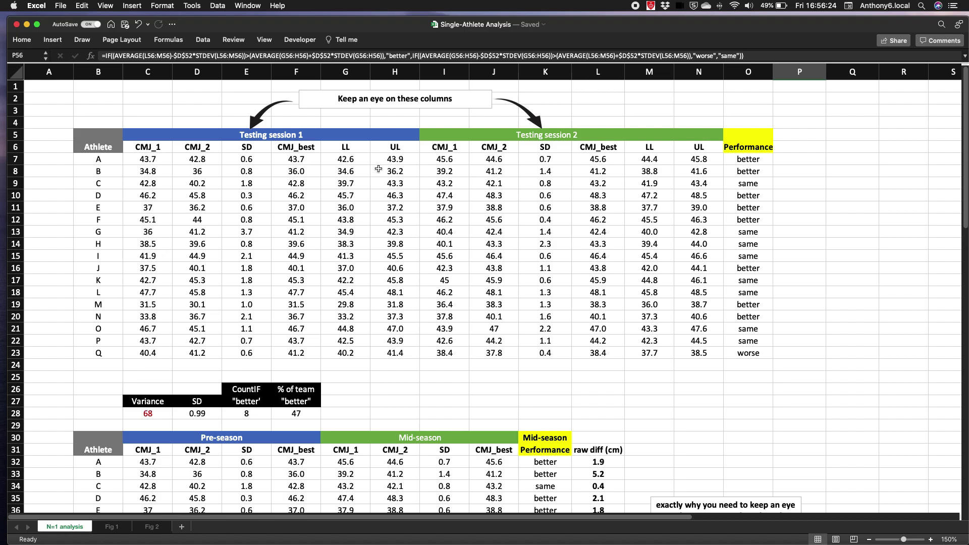
Check athlete A's STDEV formula in E7, then view the Fig 1 variability figure
left_click(258, 158)
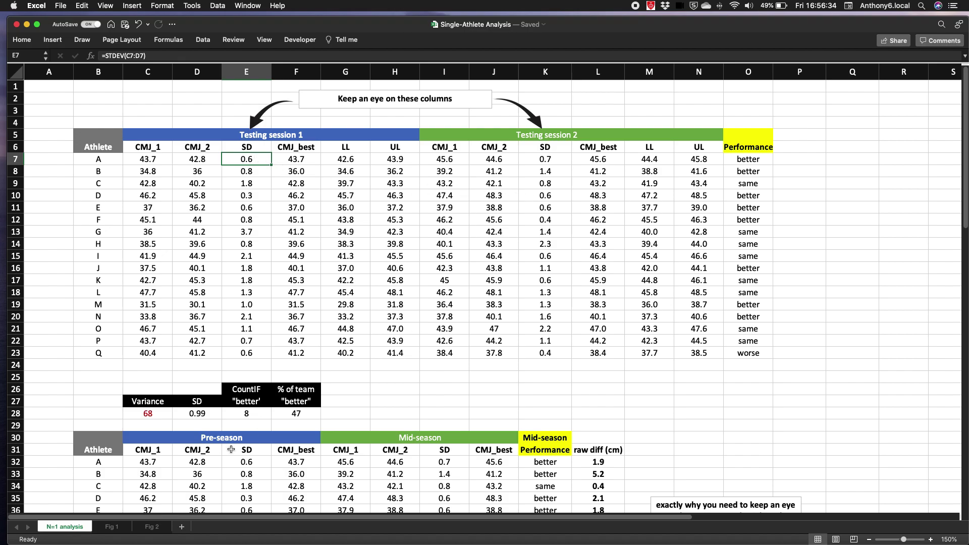
left_click(112, 527)
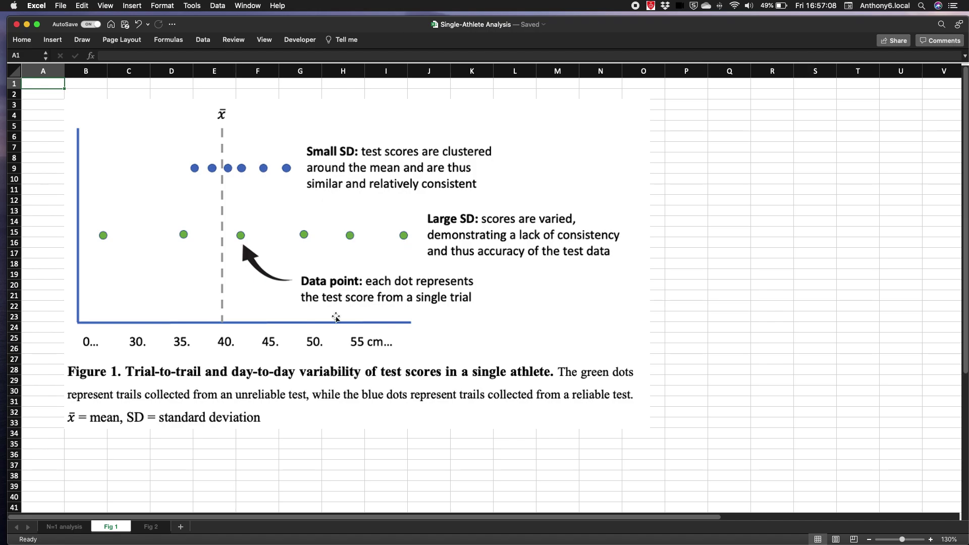
Return to the N=1 analysis sheet with the testing session tables
left_click(63, 526)
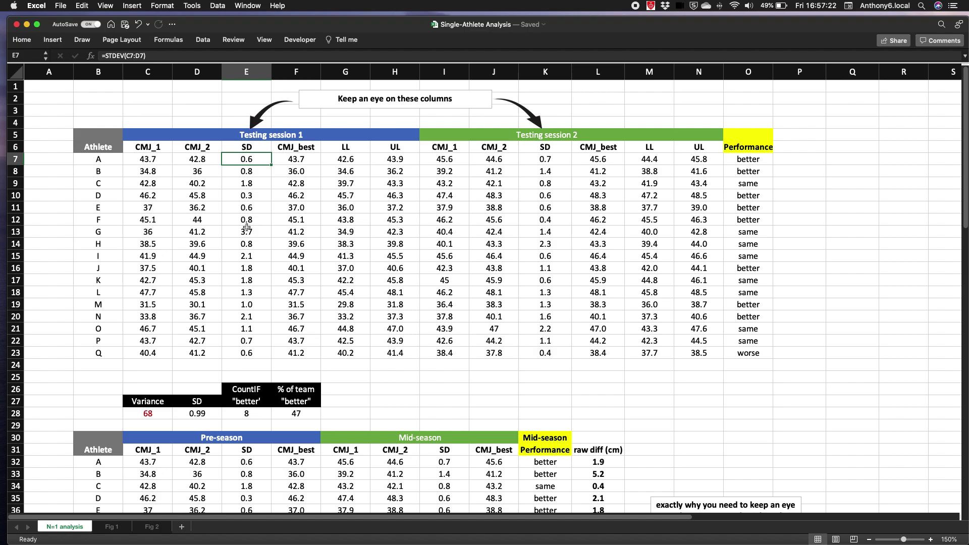
Display athlete A's session-1 best-jump formula =MAX(C7:D7) in F7, giving 43.7
left_click(297, 159)
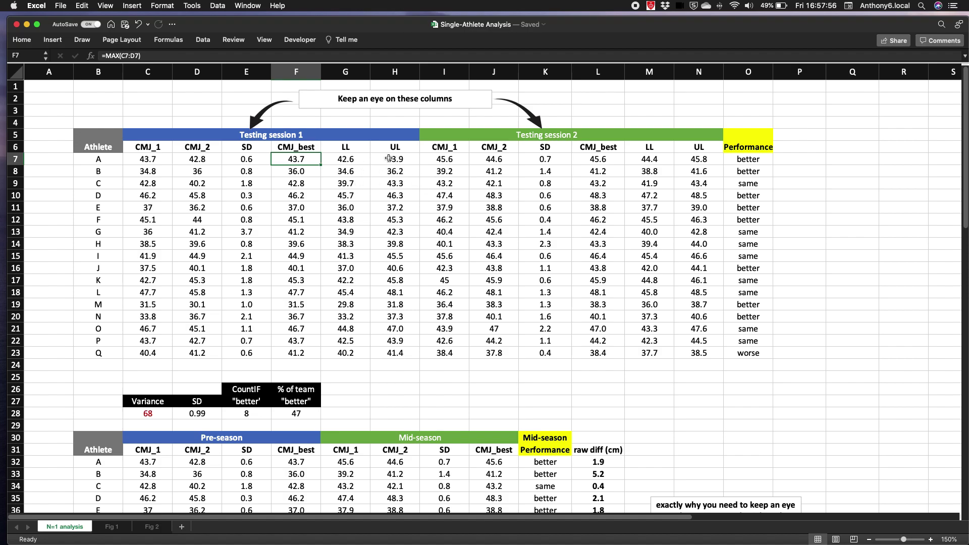
Compare athlete A's LL and UL formulas in G7 and H7, mean ∓ SD giving 42.6 and 43.9
left_click(354, 159)
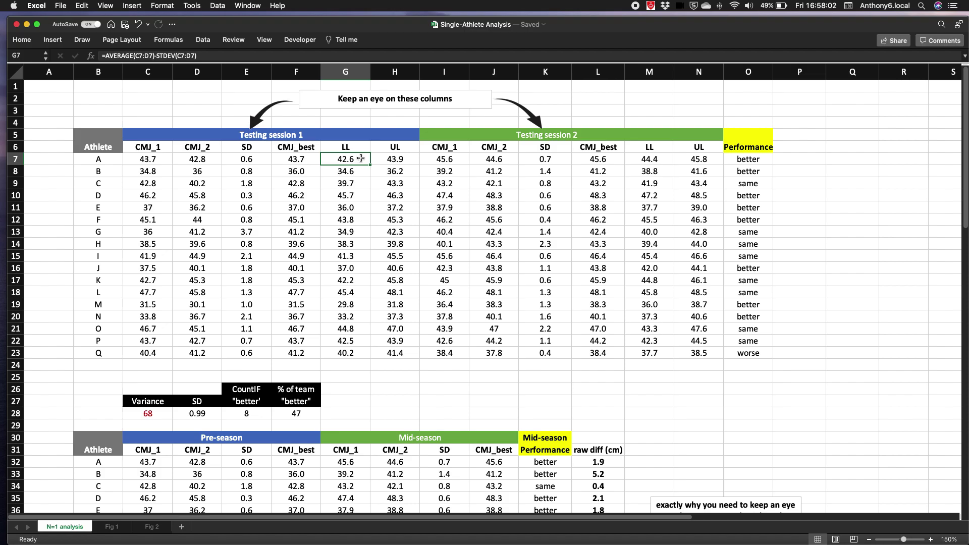
left_click(306, 160)
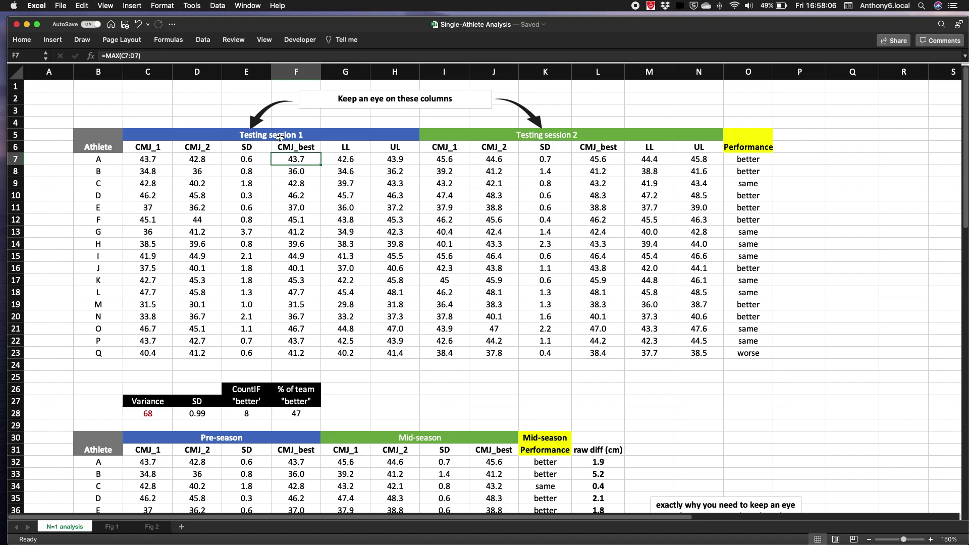
left_click(347, 160)
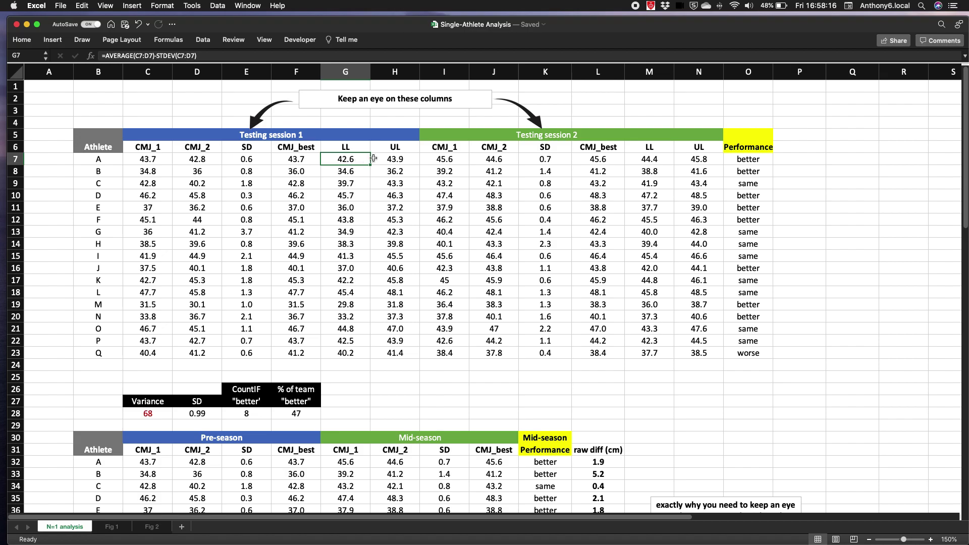
left_click(402, 160)
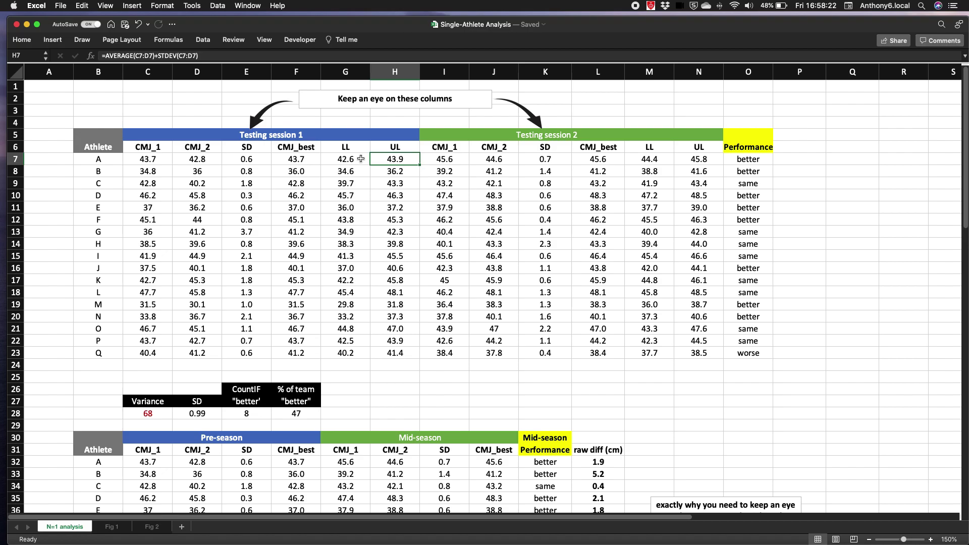
Switch to the Fig 2 sheet on judging change against session-1 mean ± SD limits
left_click(150, 527)
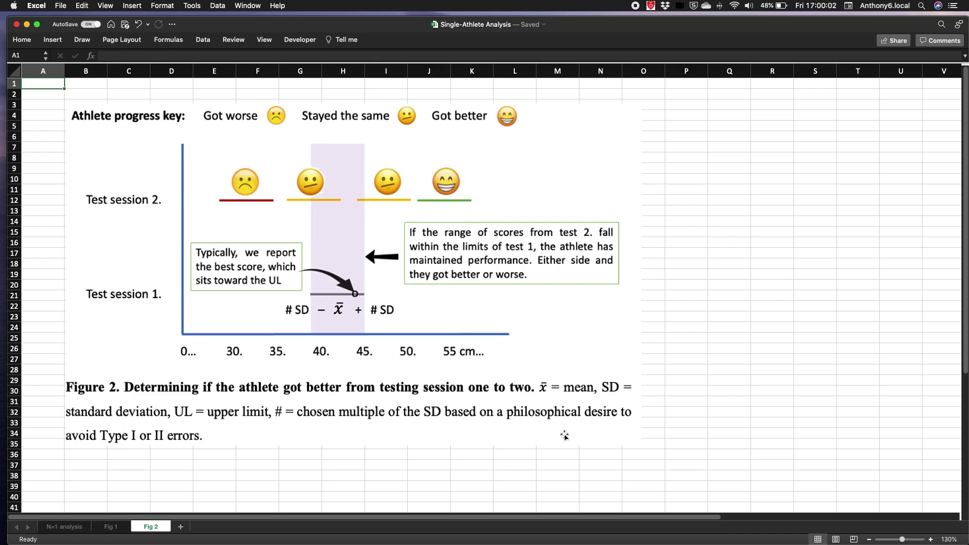
Back on N=1 analysis, inspect the SD formulas for athletes A and G (STDEV(C13:D13)=3.7) and A's best jump
left_click(65, 526)
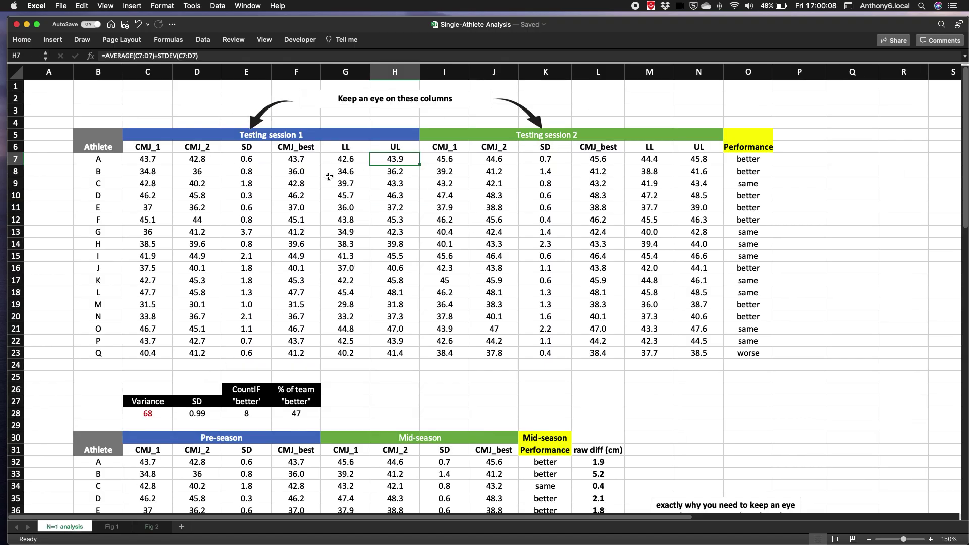
left_click(255, 159)
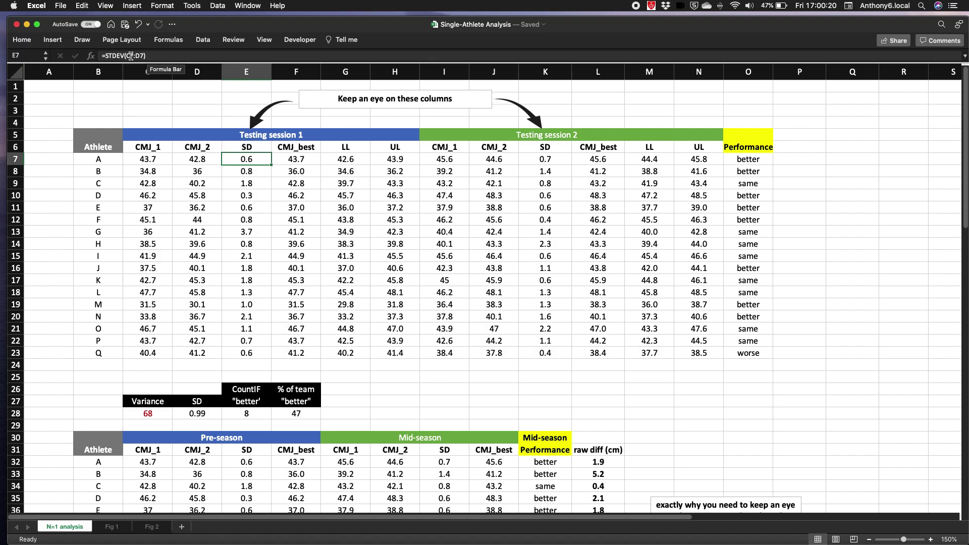
left_click(254, 231)
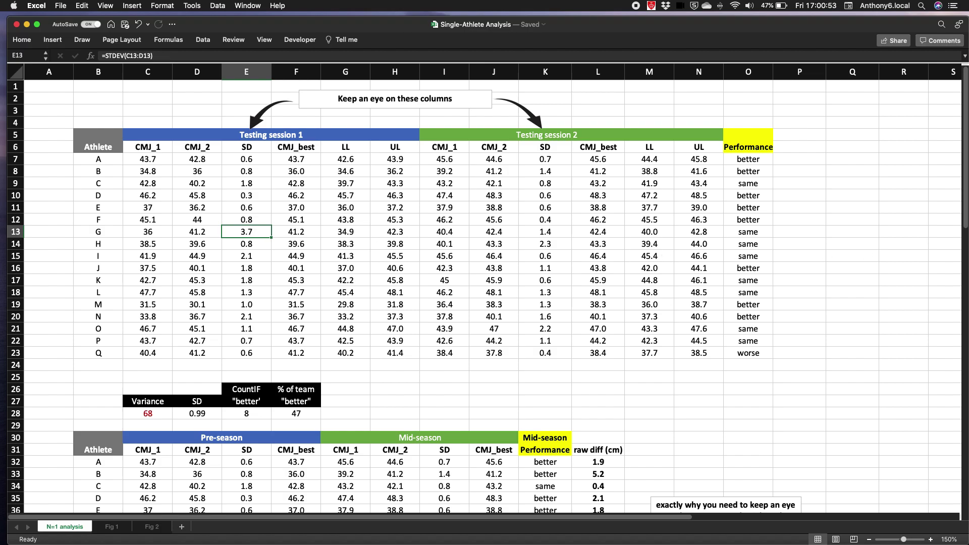
left_click(302, 158)
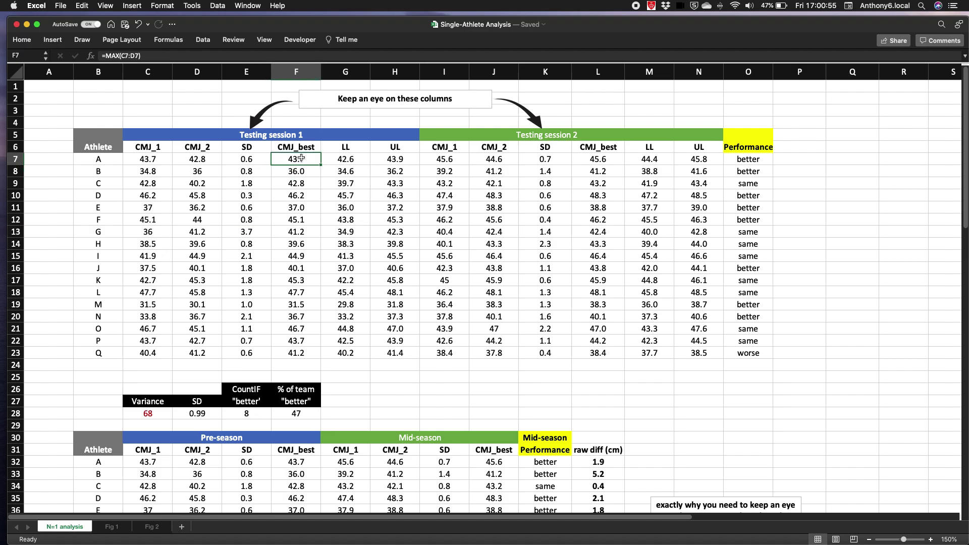
left_click(349, 158)
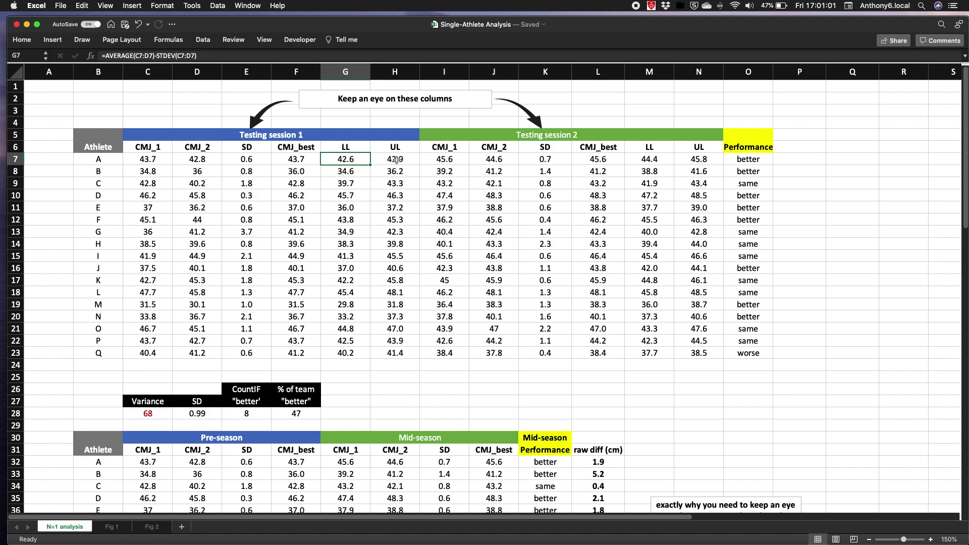
left_click(140, 57)
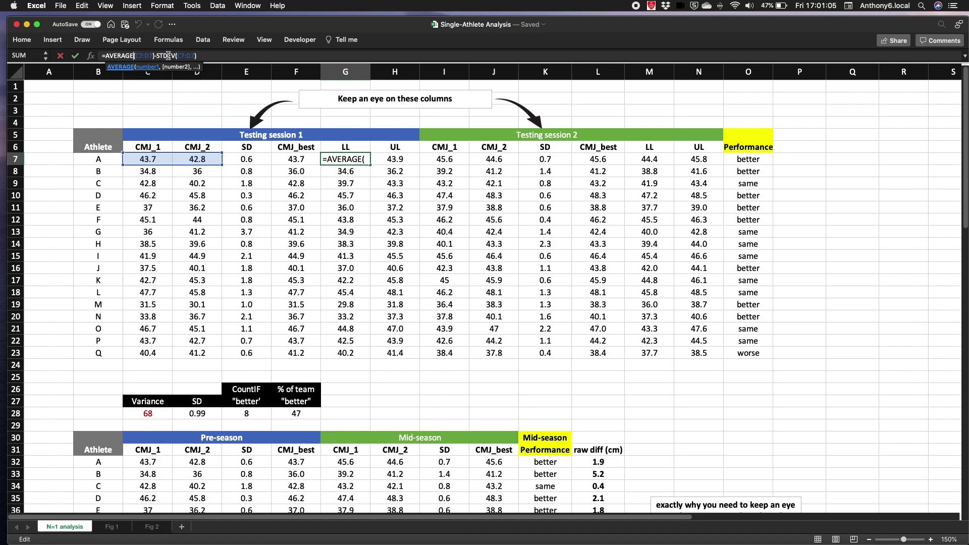
key("Return")
key("Right")
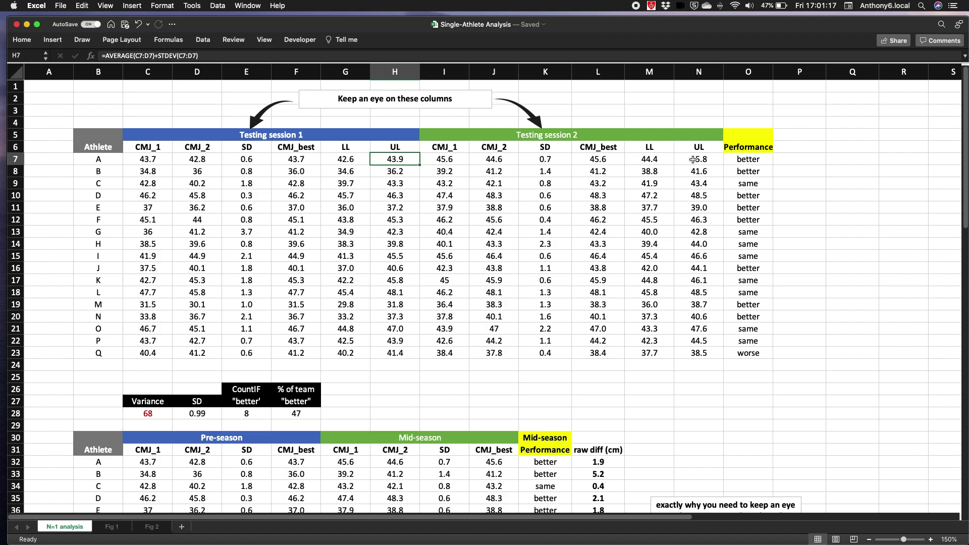
left_click(752, 160)
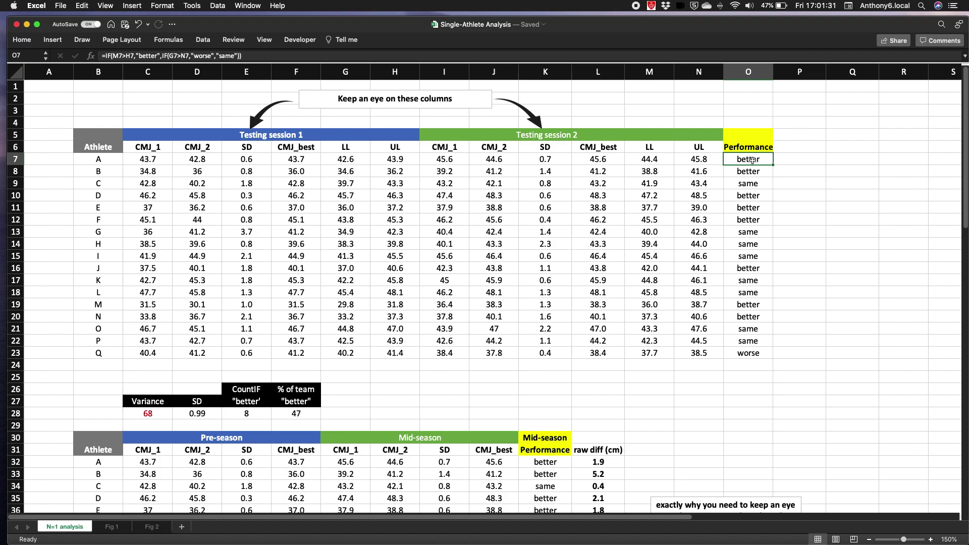
scroll(561, 258, "down", 5)
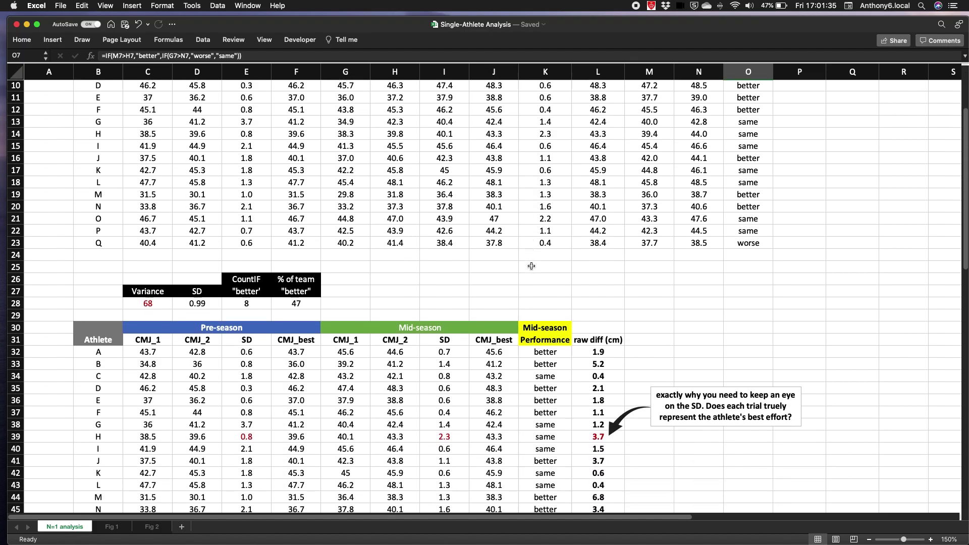
scroll(531, 266, "down", 1)
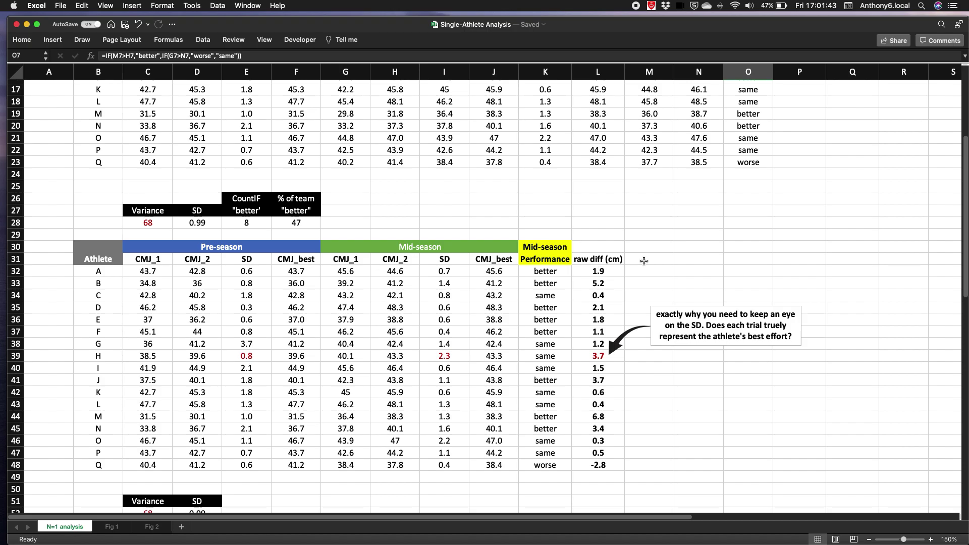
left_click(551, 274)
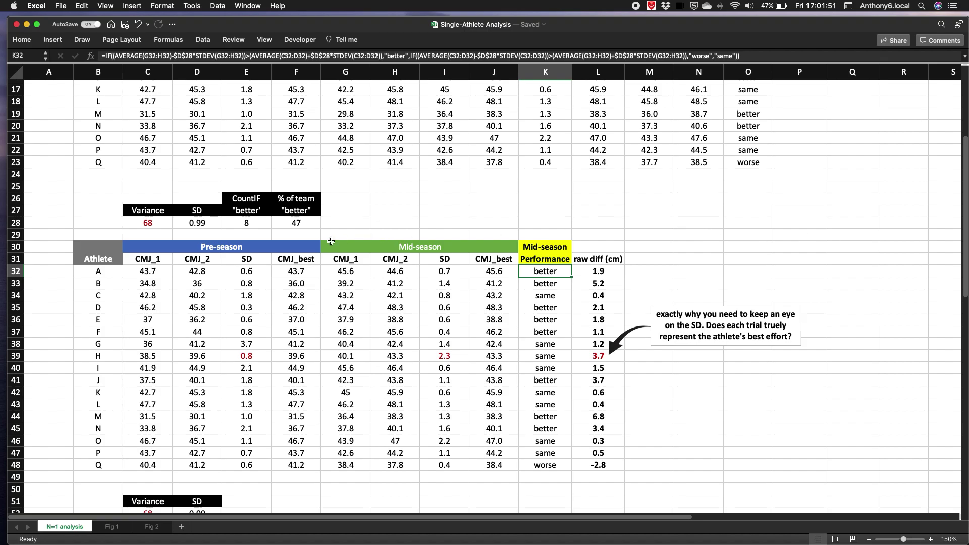
left_click(155, 224)
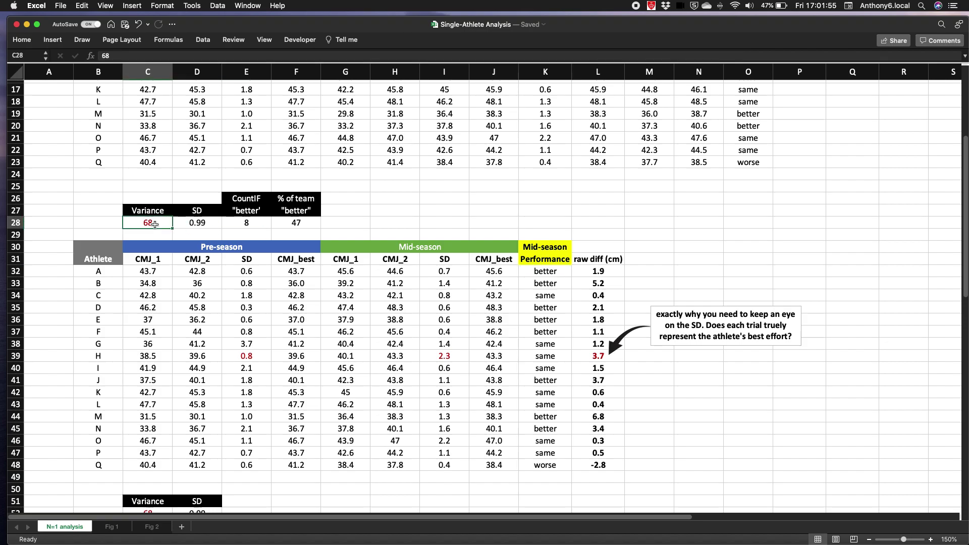
left_click(248, 223)
left_click(151, 56)
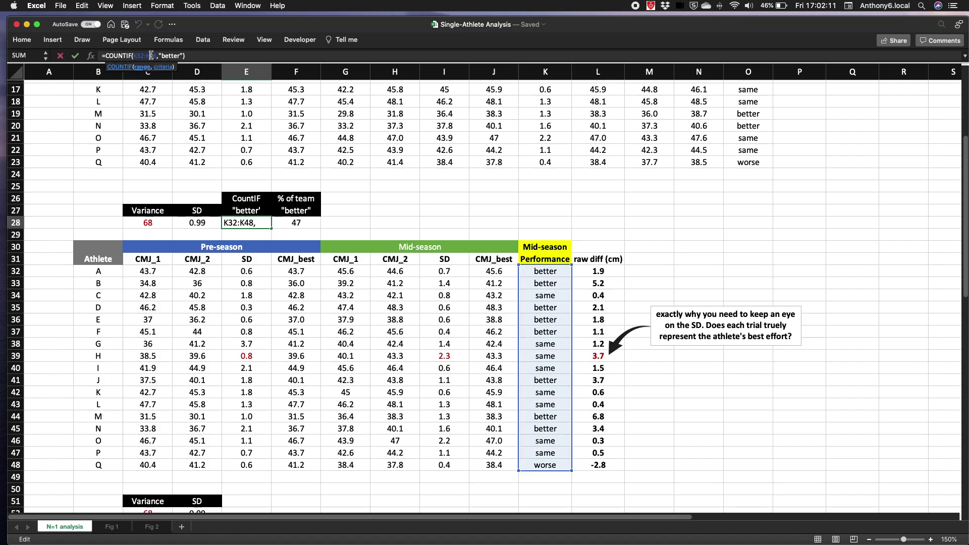
key("Escape")
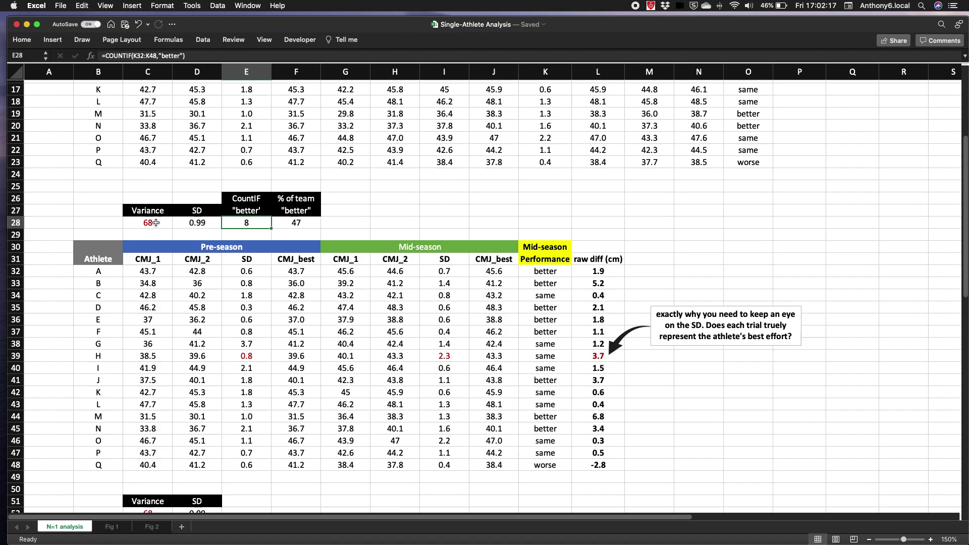
left_click(296, 223)
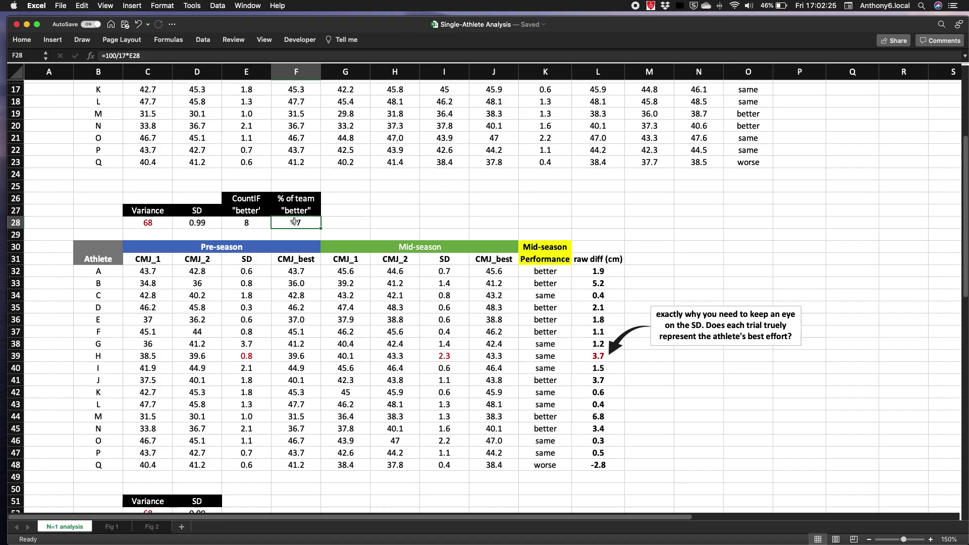
left_click(151, 222)
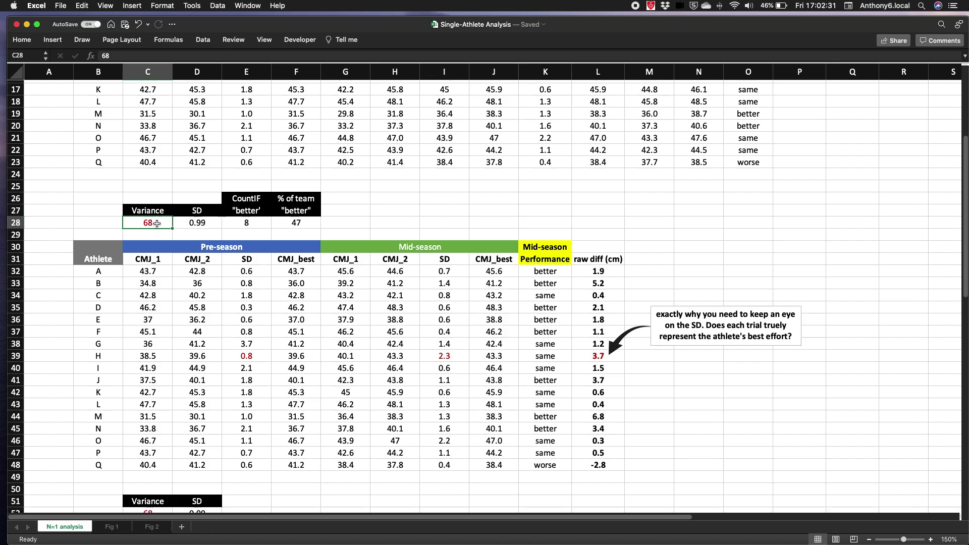
Set the variance in C28 to 95, giving SD 1.96 and 3 athletes (18%) rated better
type("95")
key("Return")
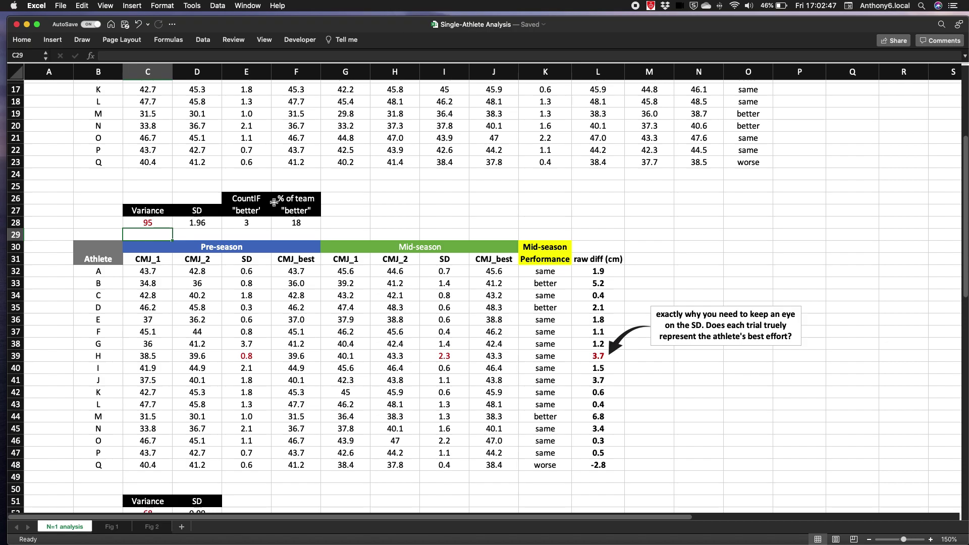
scroll(398, 204, "down", 5)
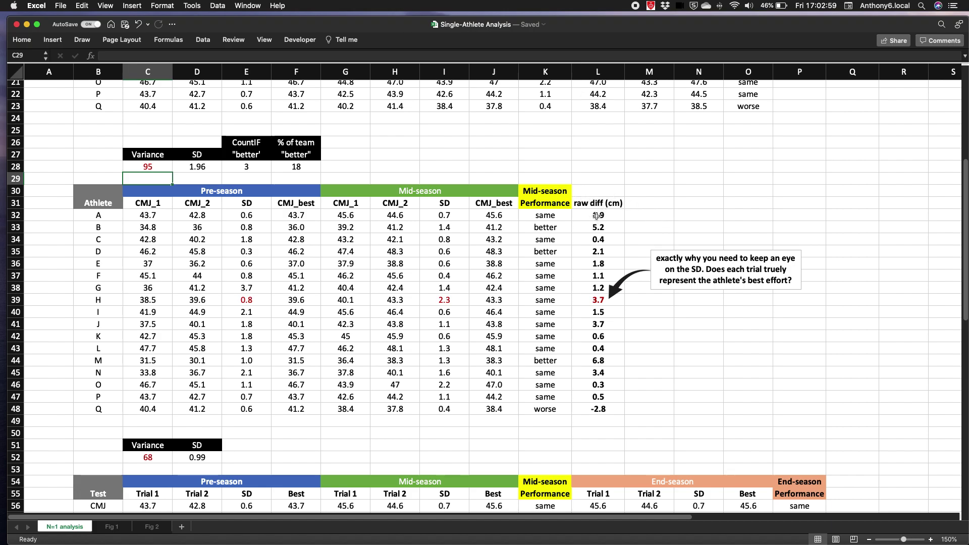
left_click(597, 216)
left_click(123, 56)
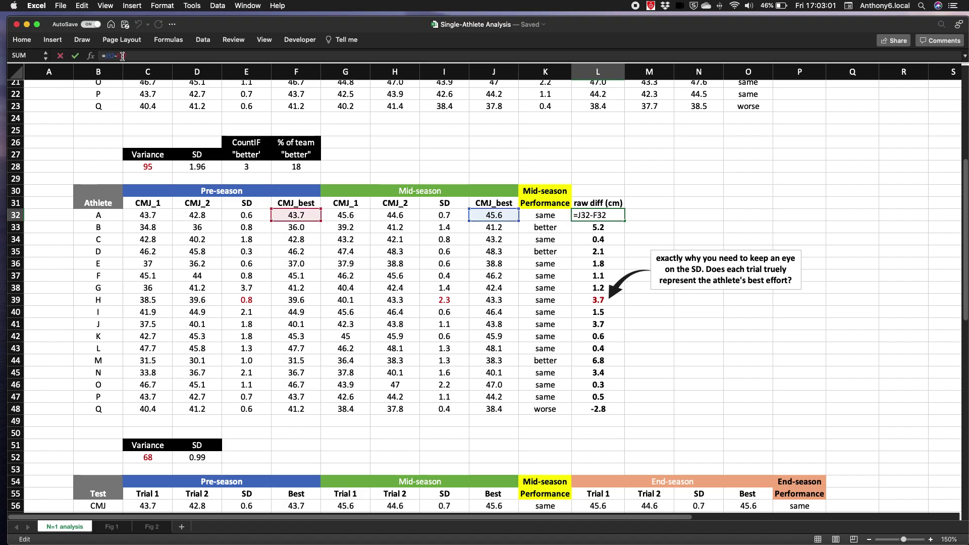
key("Escape")
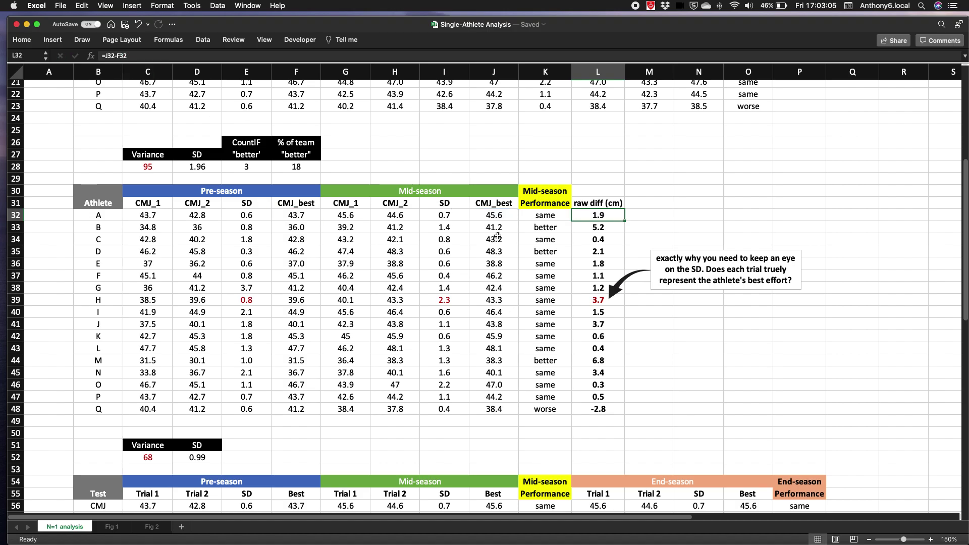
left_click(591, 301)
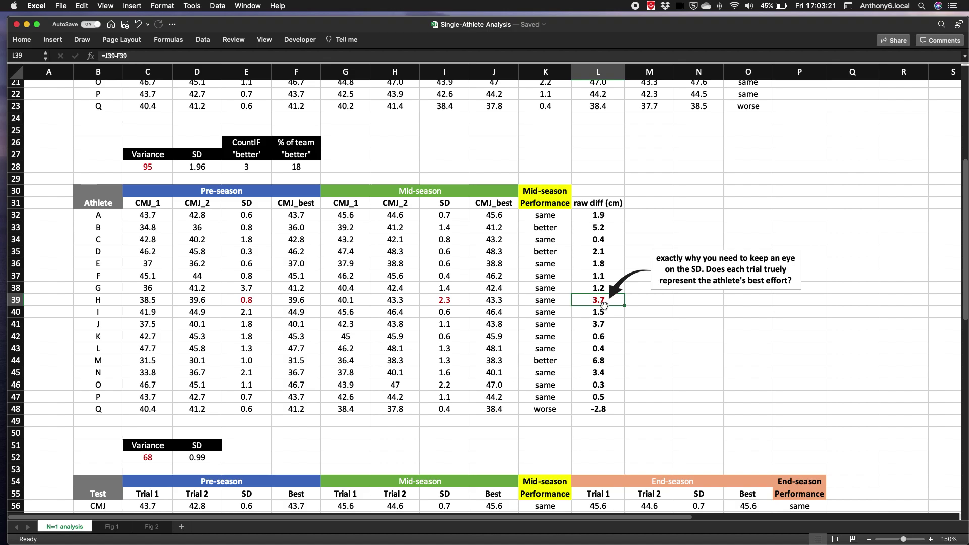
left_click(549, 300)
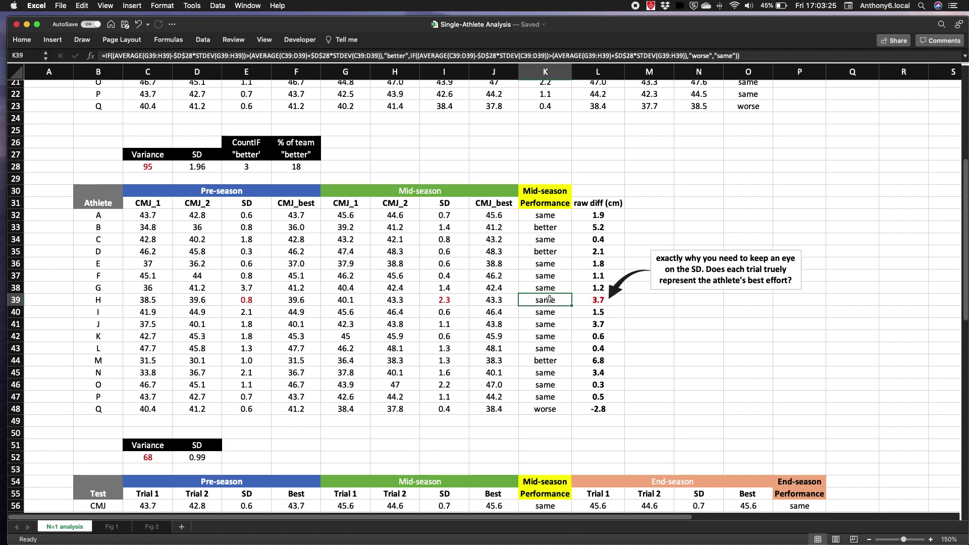
left_click(449, 300)
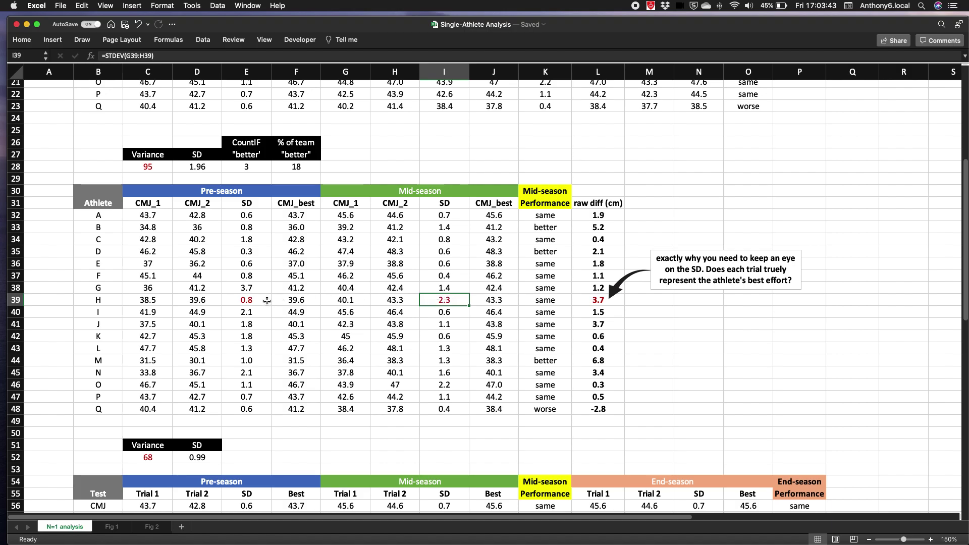
left_click(245, 301)
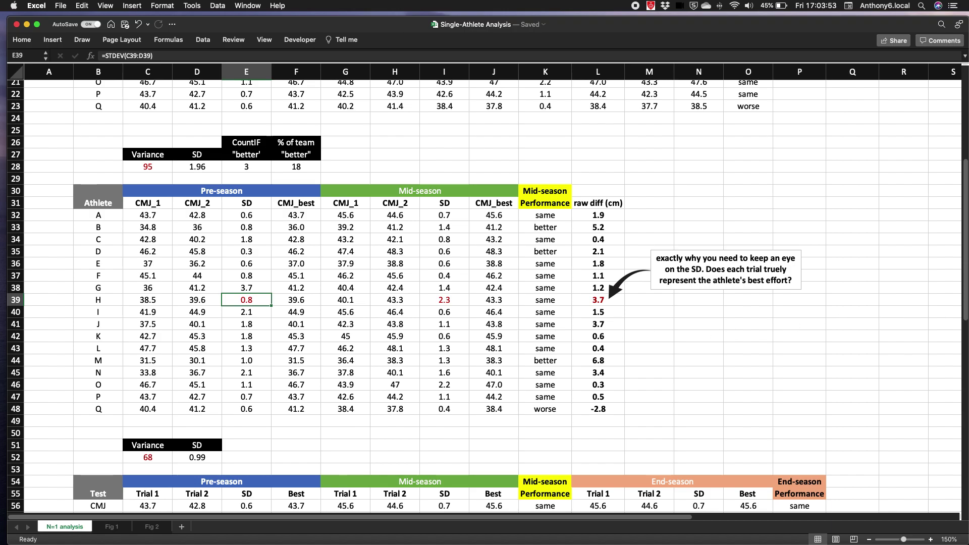
scroll(576, 309, "down", 6)
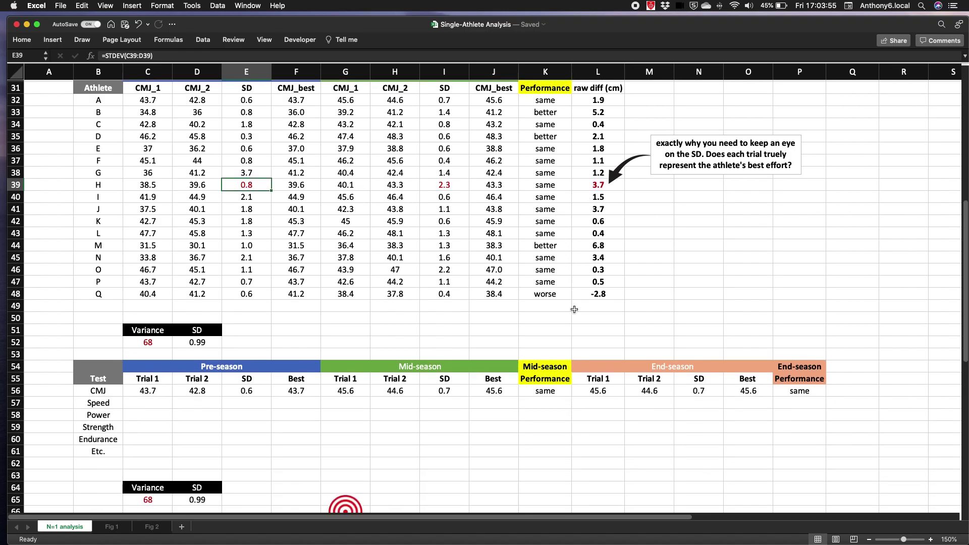
scroll(576, 309, "down", 1)
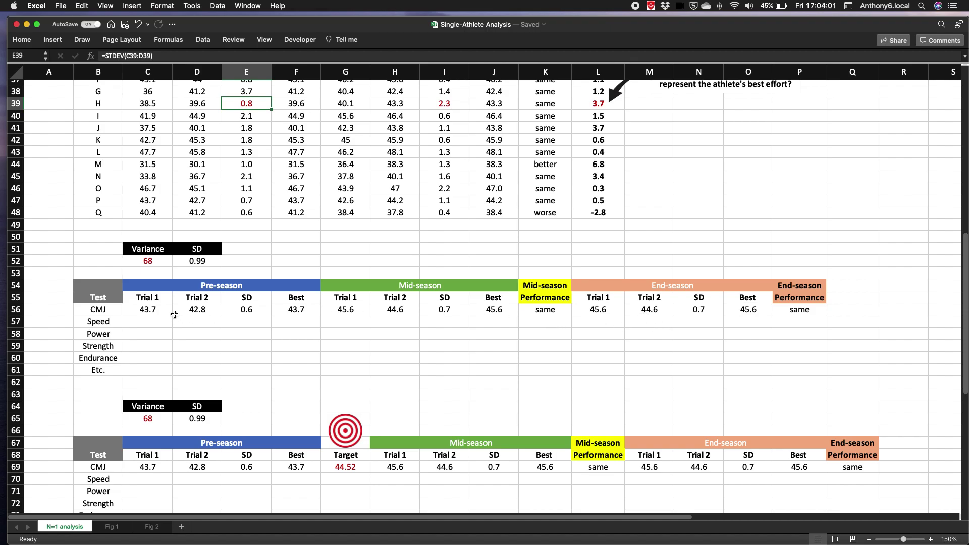
left_click_drag(94, 310, 97, 357)
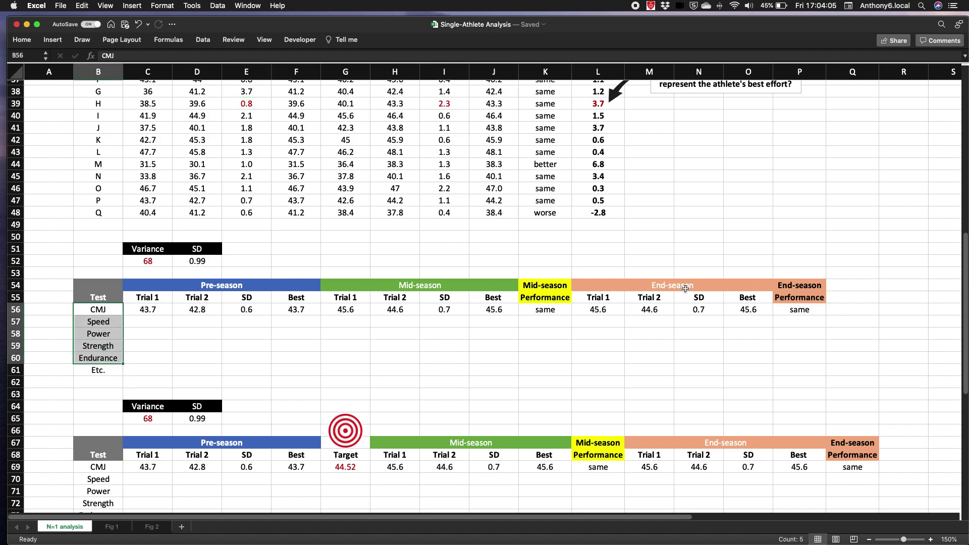
left_click_drag(417, 285, 545, 310)
left_click(884, 303)
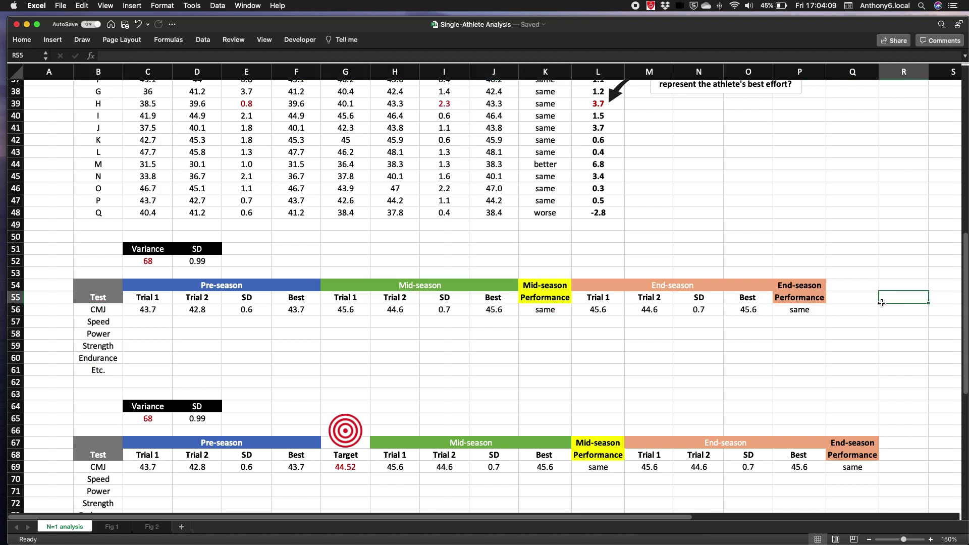
scroll(664, 320, "down", 10)
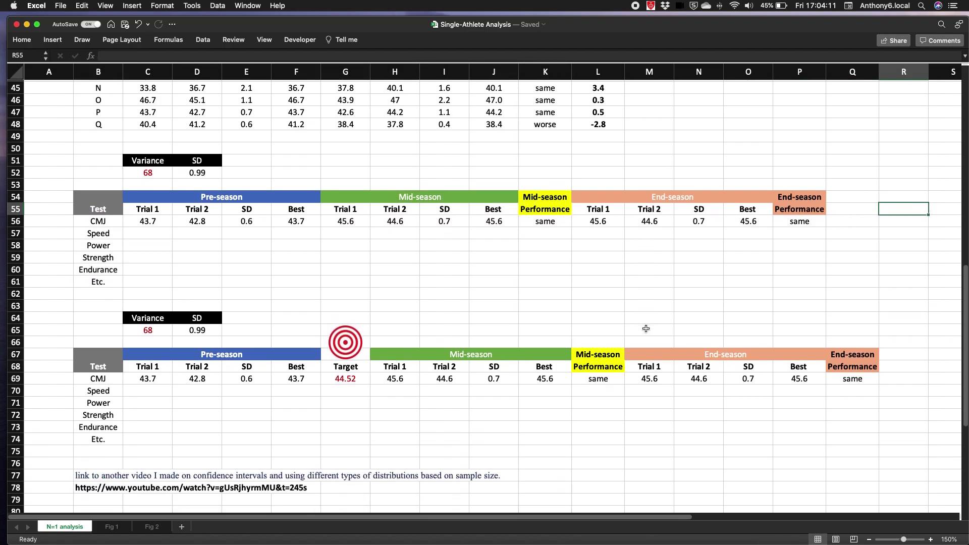
scroll(646, 329, "down", 1)
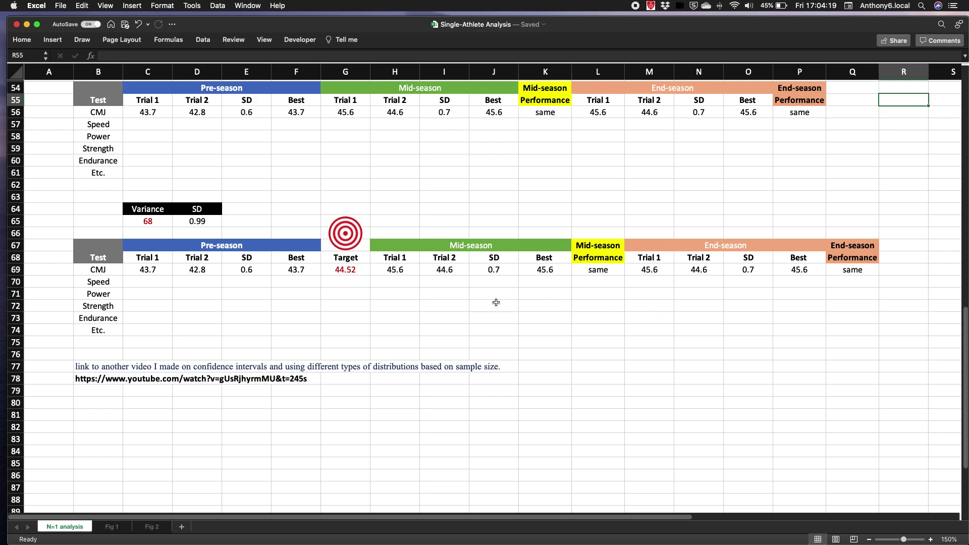
left_click(358, 270)
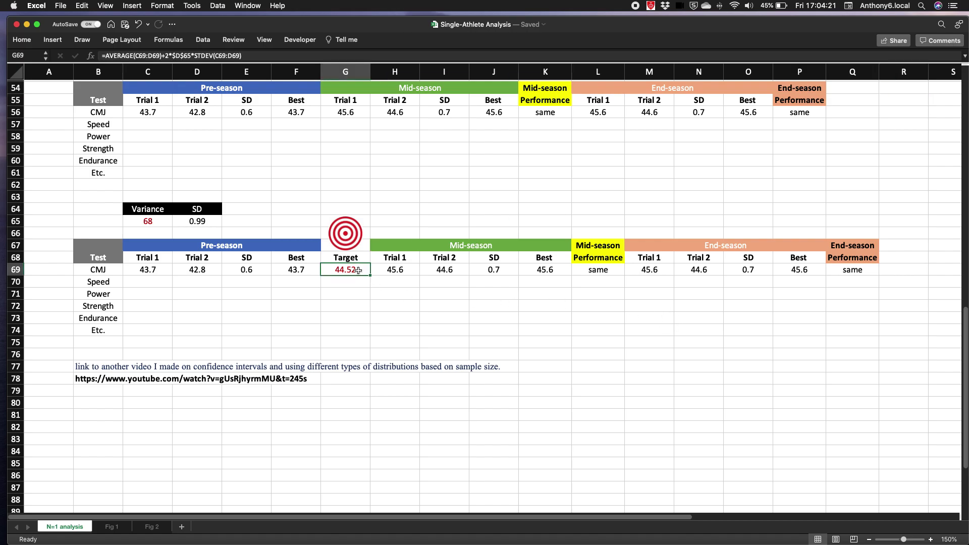